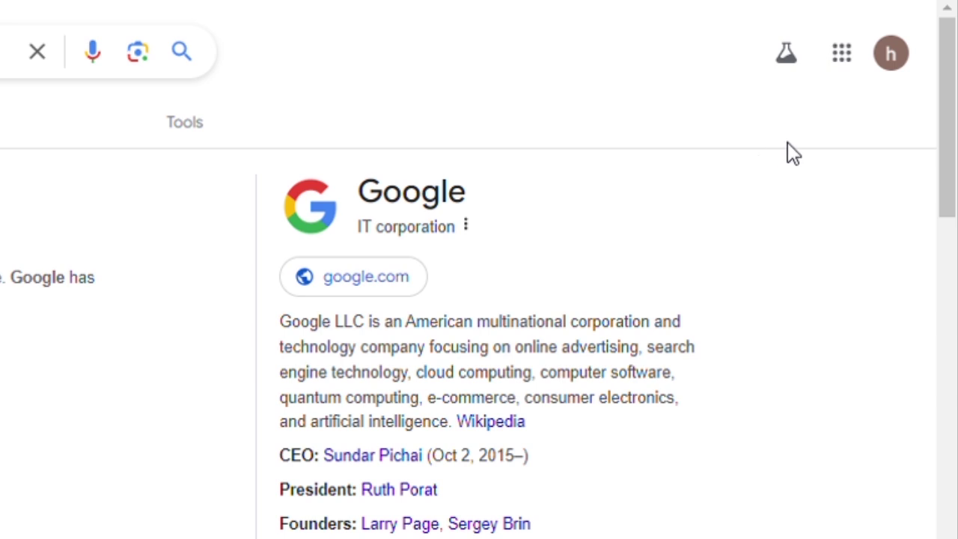
# Step: Go to YouTube from the Google apps grid and open the profile avatar's account menu
pyautogui.click(850, 72)
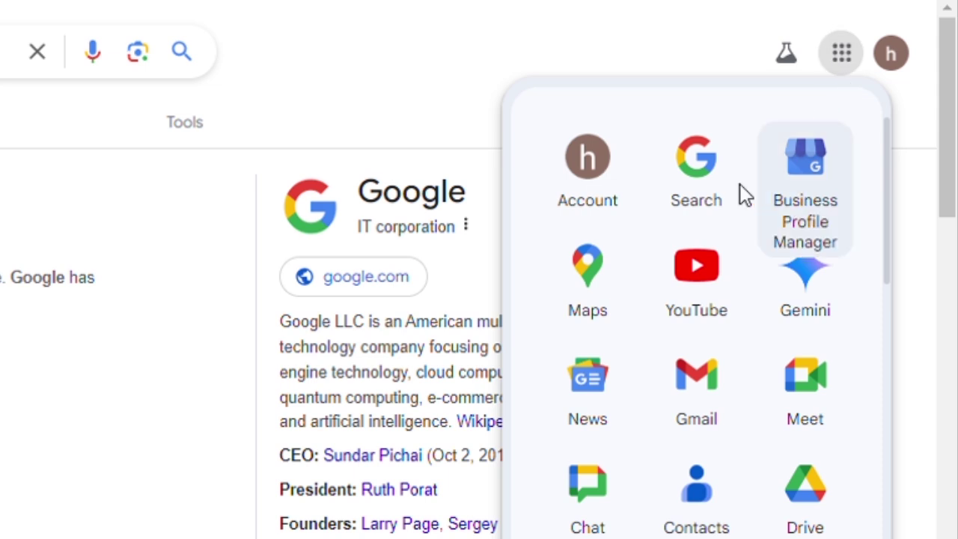
pyautogui.click(695, 258)
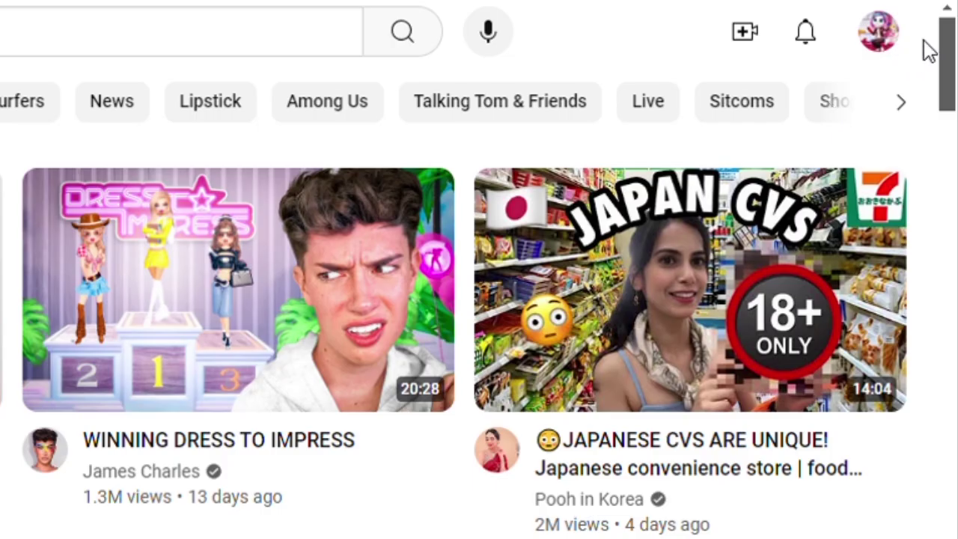
pyautogui.click(879, 33)
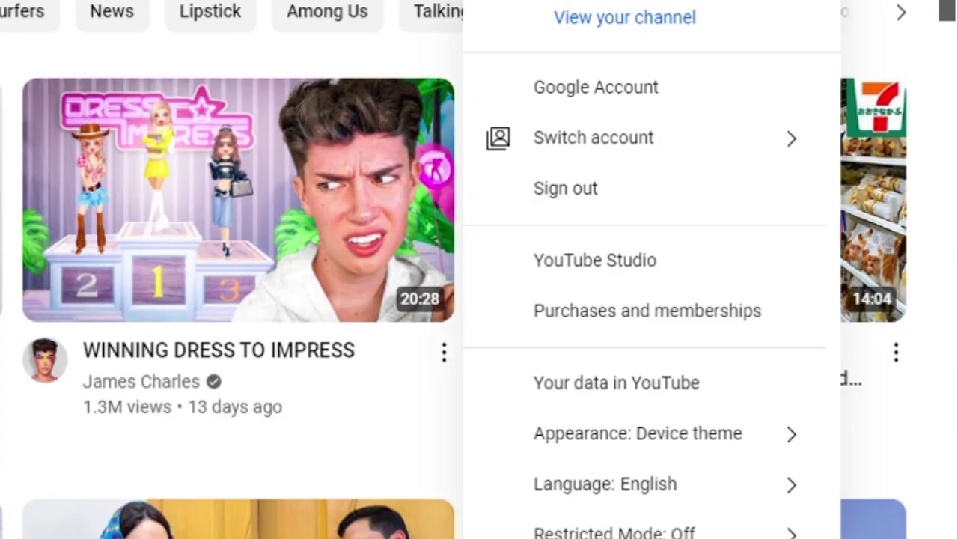
# Step: In YouTube Studio Settings, show the Channel section's Advanced settings down to Other settings
pyautogui.click(717, 265)
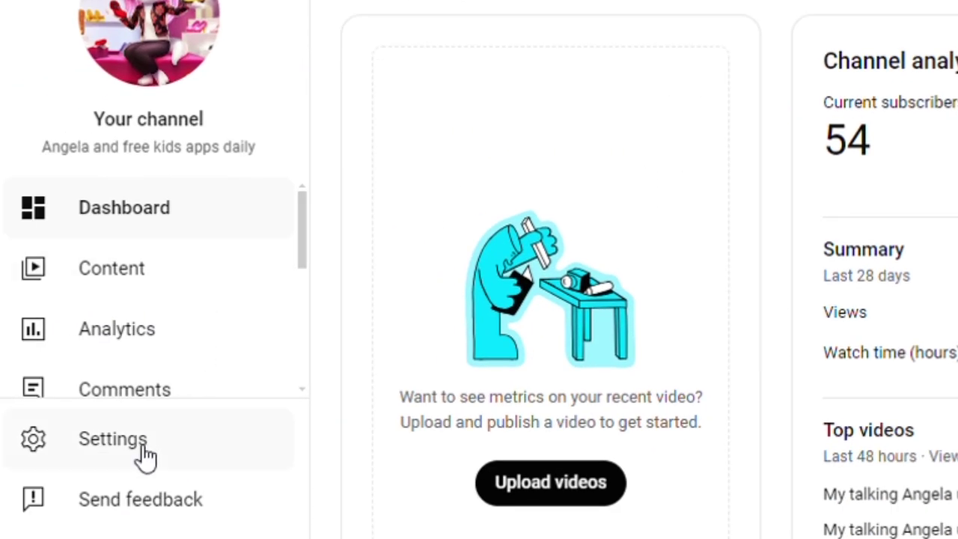
pyautogui.click(143, 449)
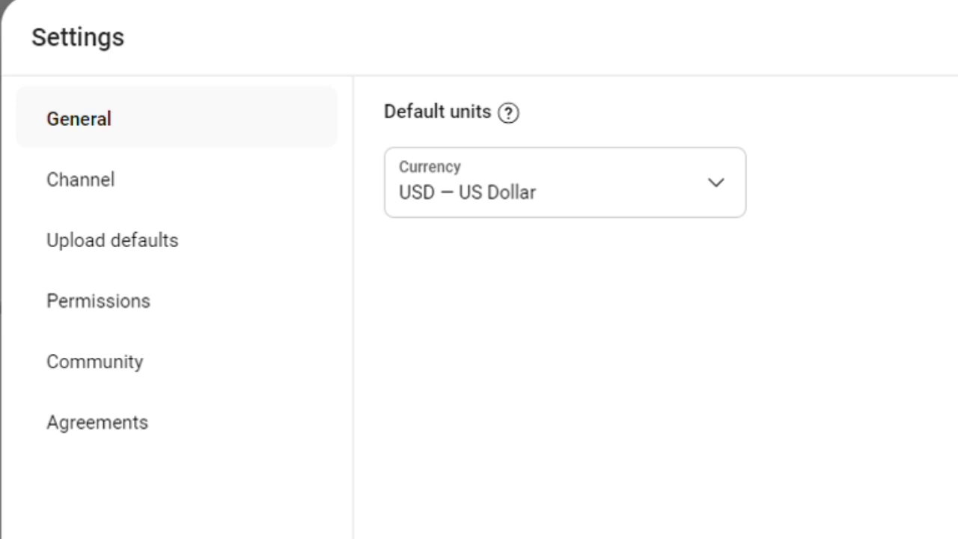
pyautogui.click(110, 197)
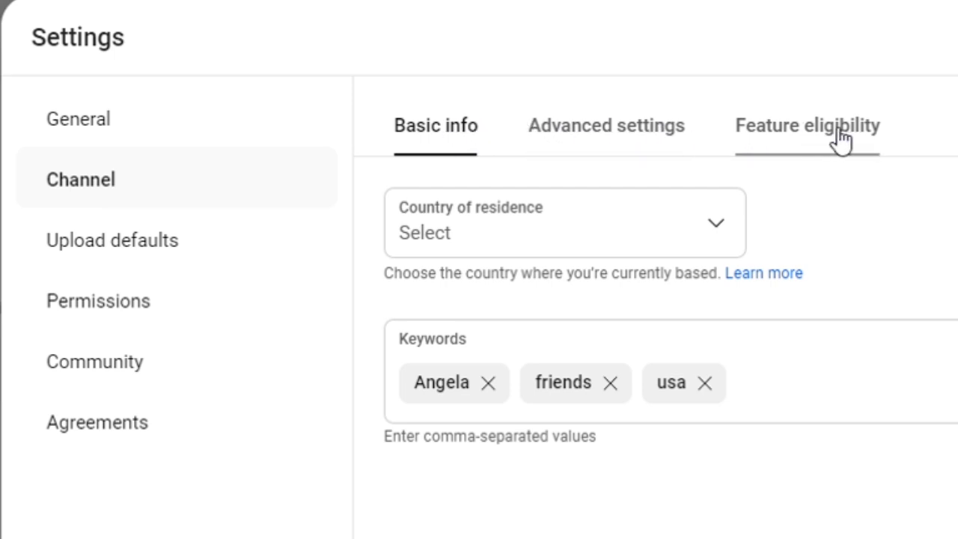
pyautogui.click(661, 143)
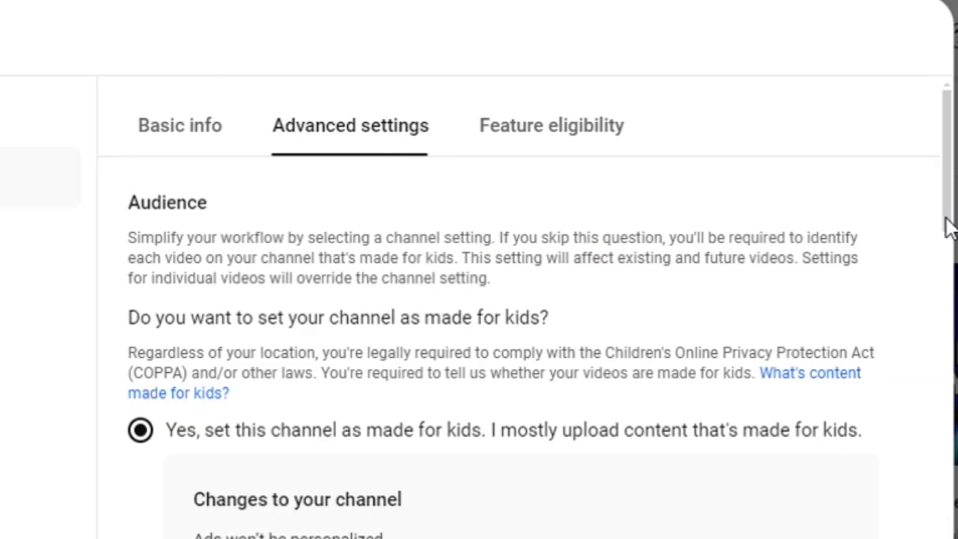
pyautogui.moveTo(946, 221); pyautogui.dragTo(944, 535)
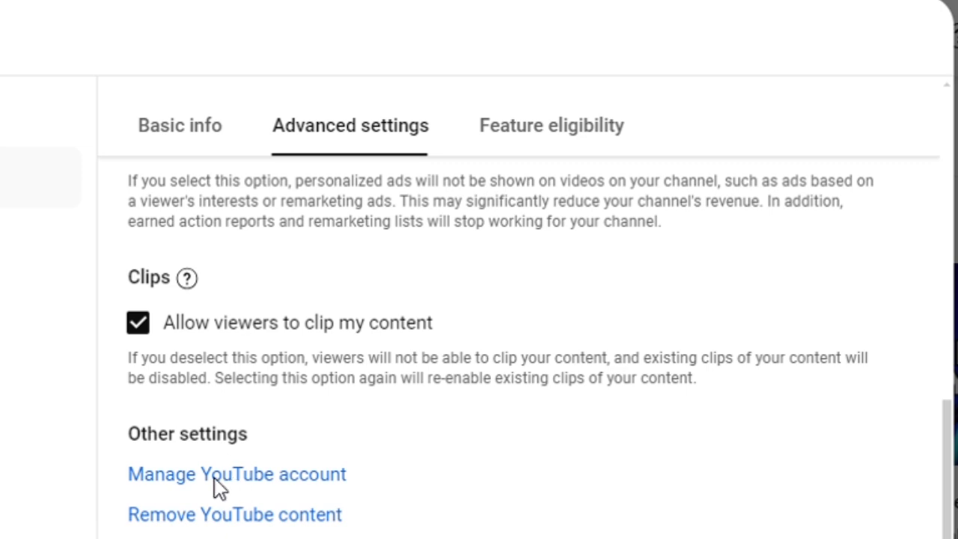
# Step: Open Manage YouTube account, view the advanced settings, and choose Delete channel
pyautogui.click(214, 475)
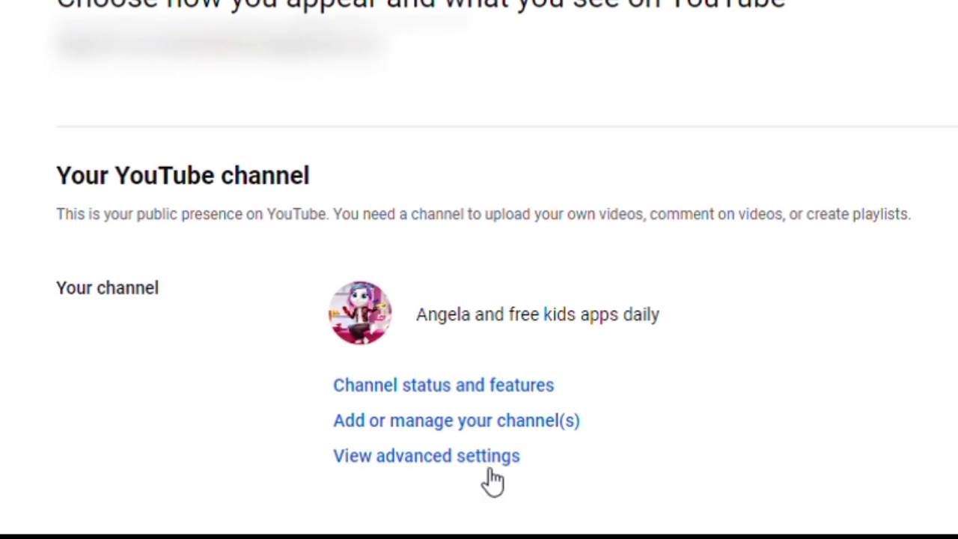
pyautogui.click(432, 463)
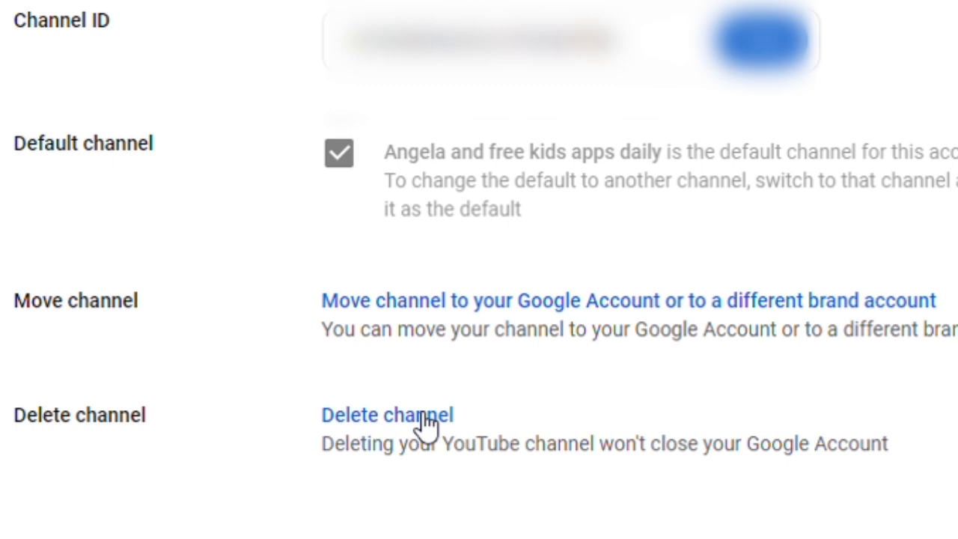
pyautogui.click(423, 416)
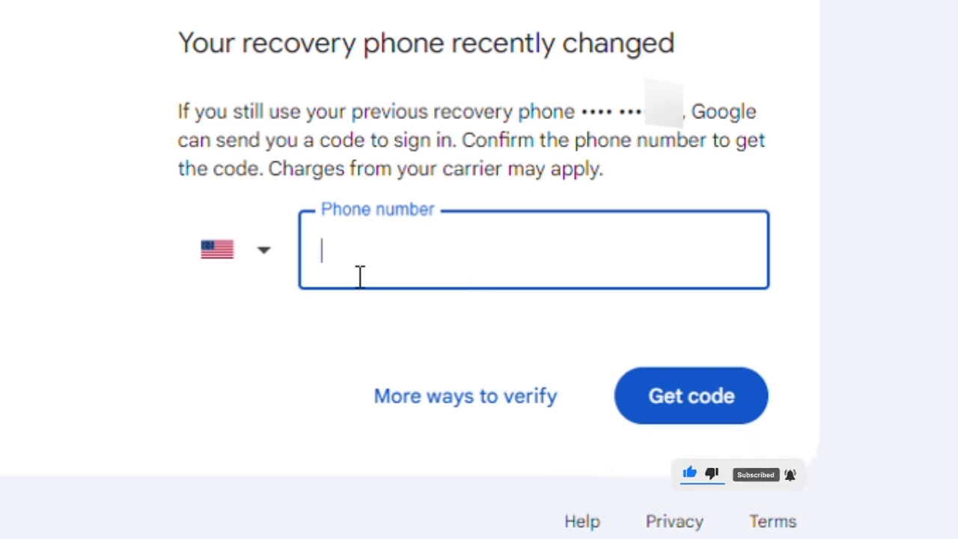
# Step: Enter the recovery phone number with the Pakistan (+92) country code and request a verification code
pyautogui.click(277, 261)
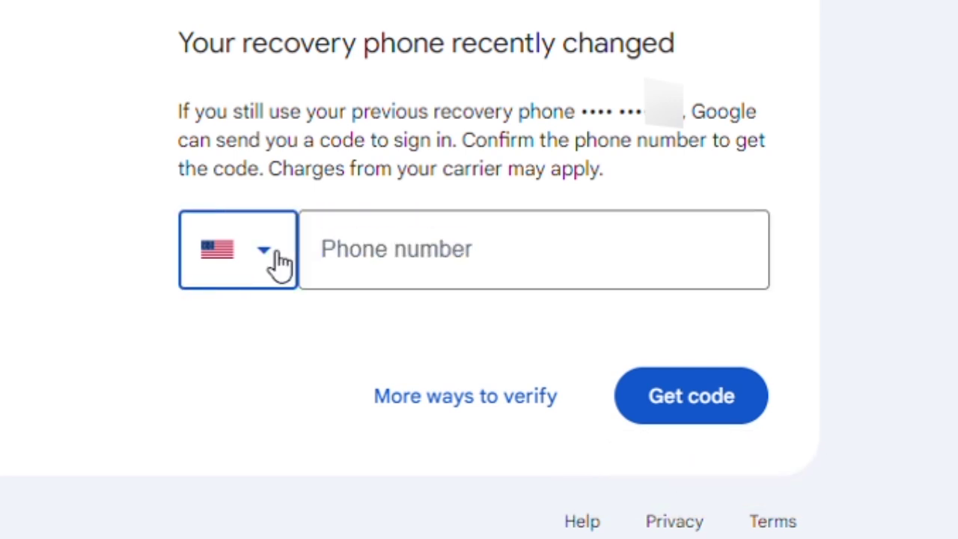
pyautogui.press('p')
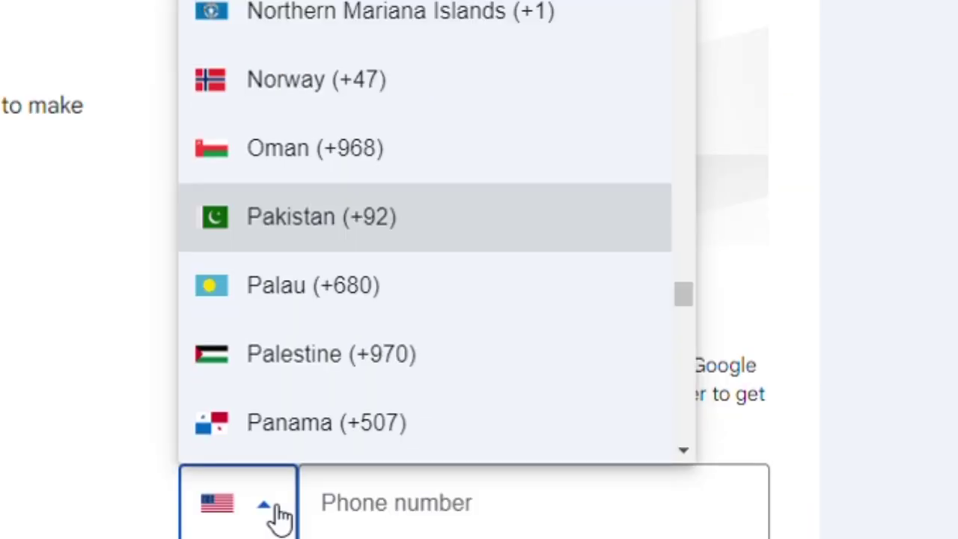
pyautogui.click(394, 214)
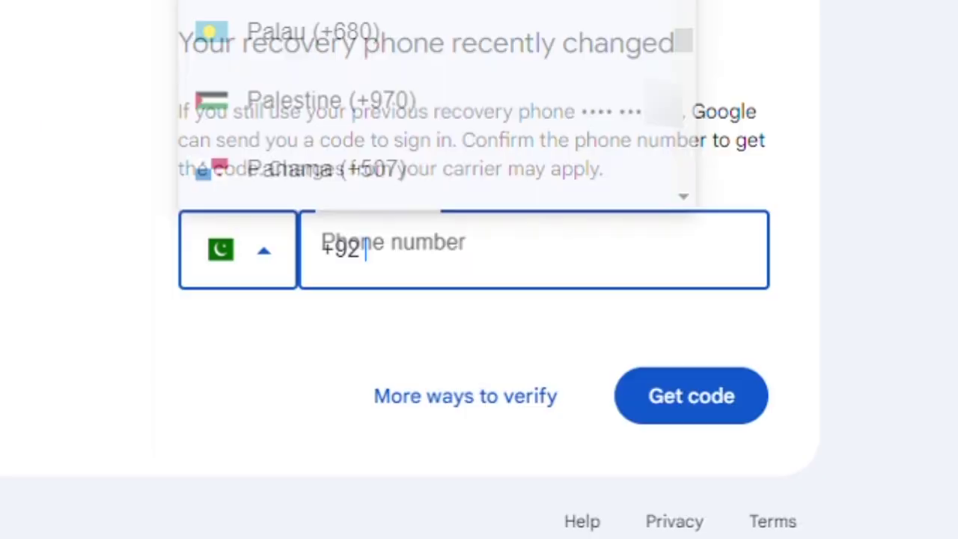
pyautogui.hotkey('ctrl', 'v')
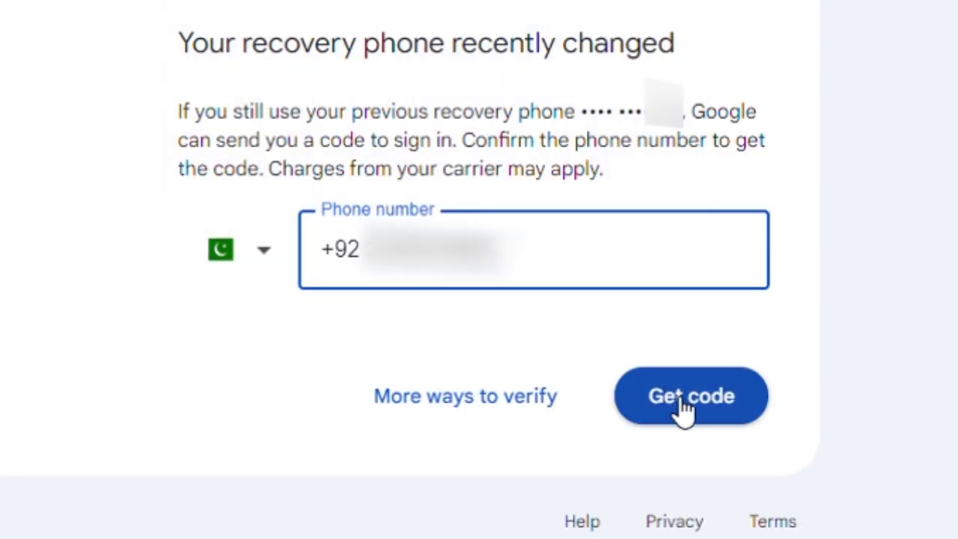
pyautogui.click(683, 408)
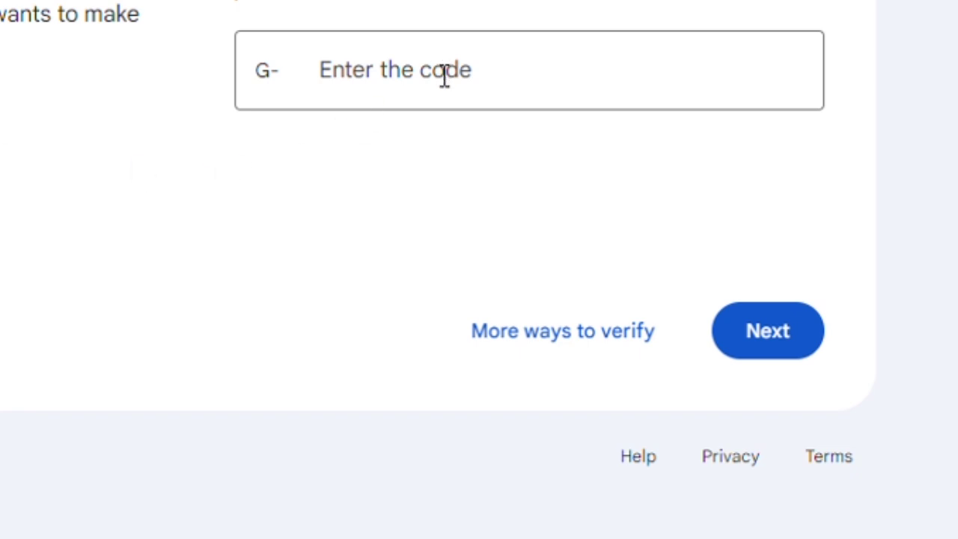
# Step: Enter the received verification code and submit it
pyautogui.click(444, 75)
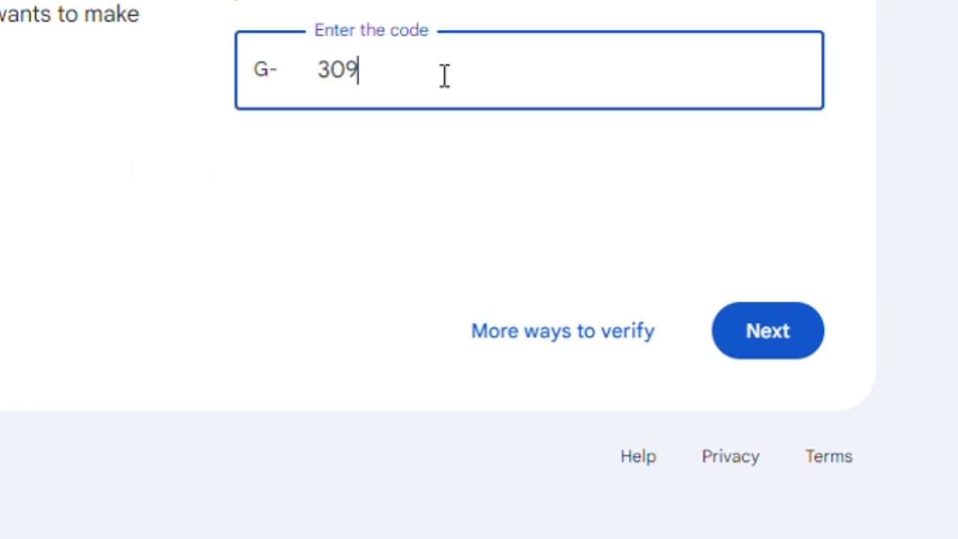
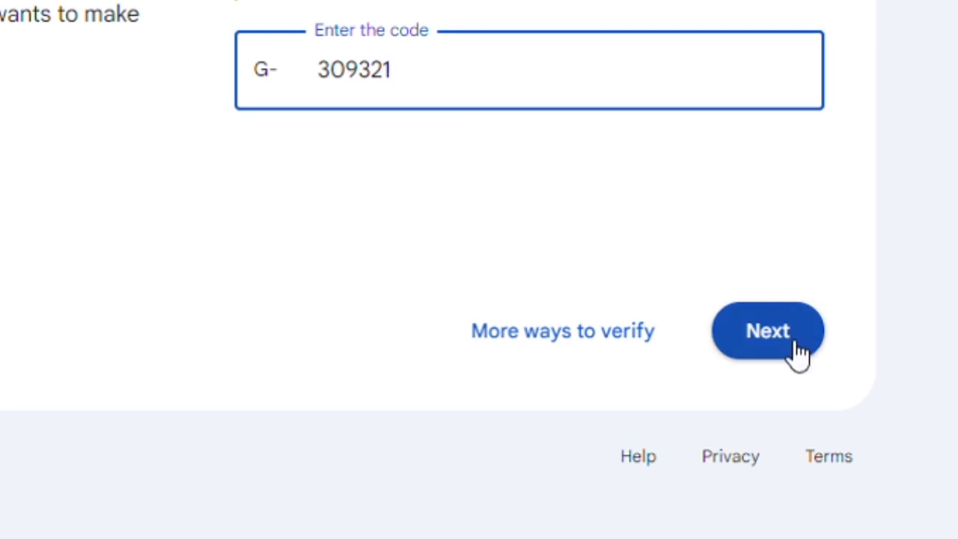
pyautogui.click(795, 346)
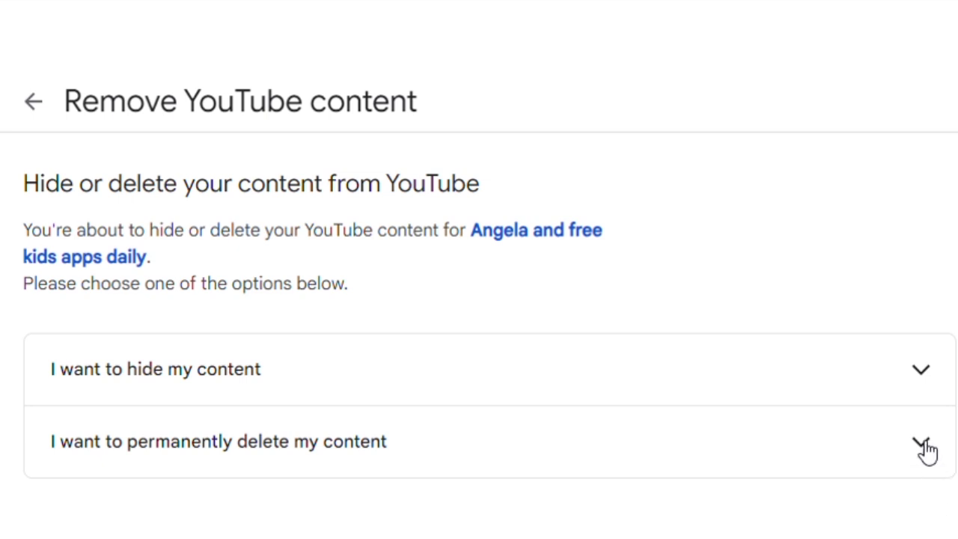
# Step: Choose 'I want to permanently delete my content', tick both acknowledgements, and select Delete my content
pyautogui.click(921, 444)
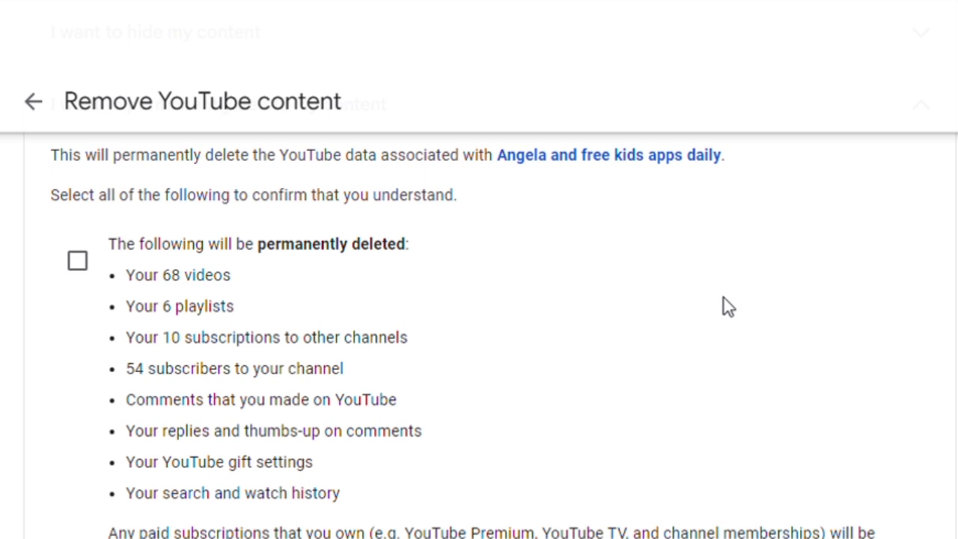
pyautogui.scroll(-2, 723, 297)
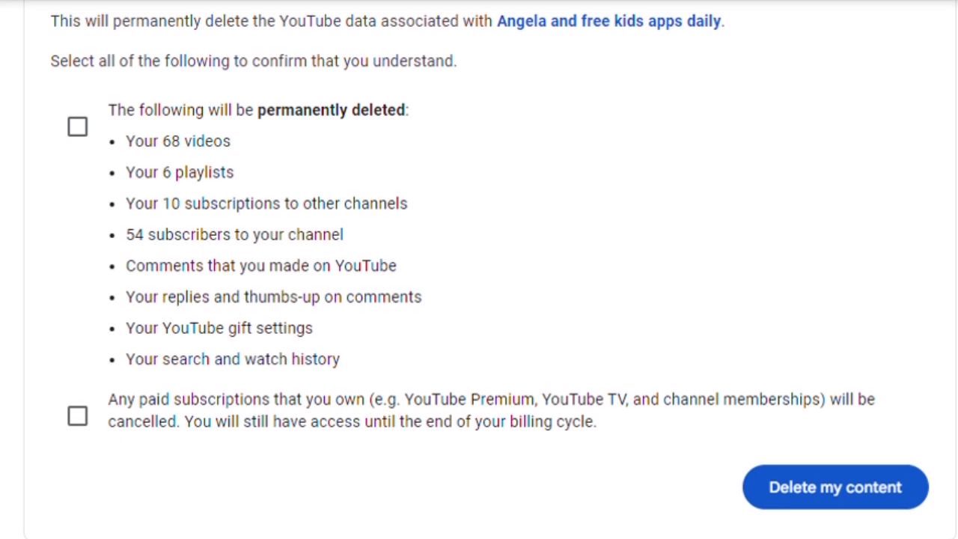
pyautogui.click(84, 137)
pyautogui.click(80, 428)
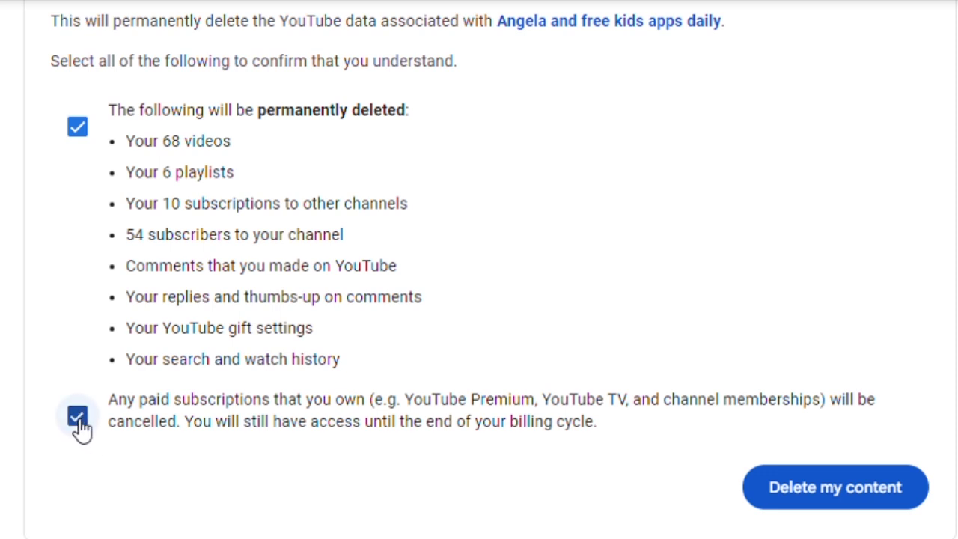
pyautogui.scroll(-1, 902, 457)
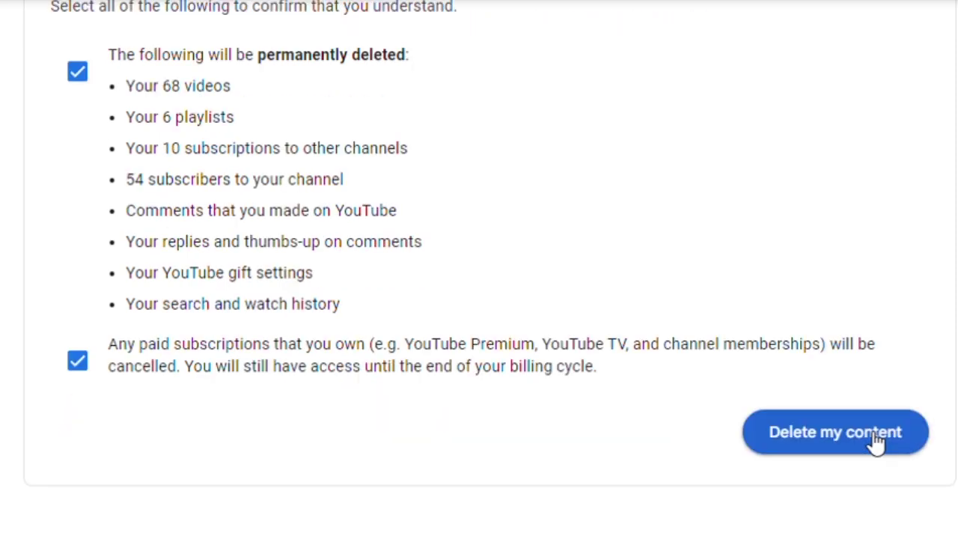
pyautogui.click(877, 442)
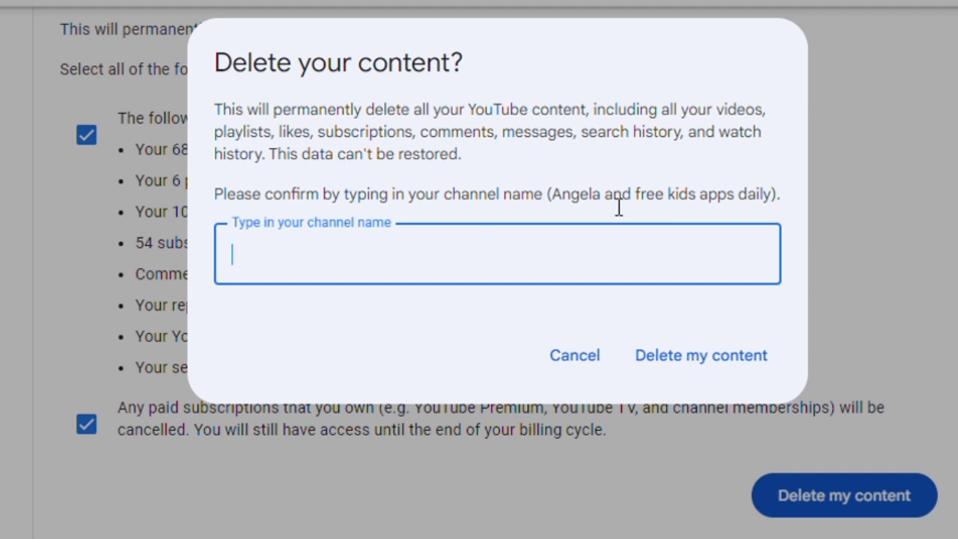
# Step: Paste the channel name 'Angela and free kids apps daily' into the confirmation field and confirm deletion
pyautogui.moveTo(561, 203); pyautogui.dragTo(773, 205)
pyautogui.hotkey('ctrl', 'c')
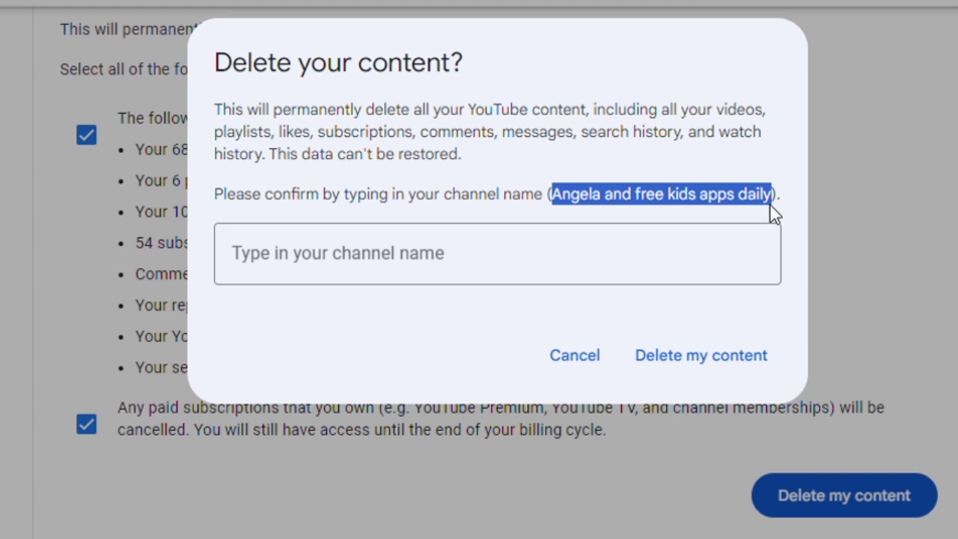
pyautogui.click(471, 266)
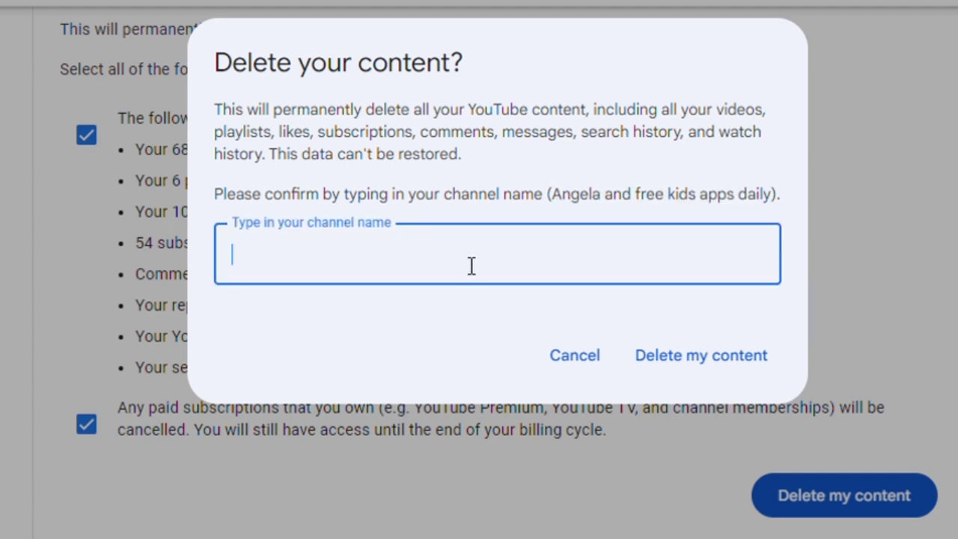
pyautogui.hotkey('ctrl', 'v')
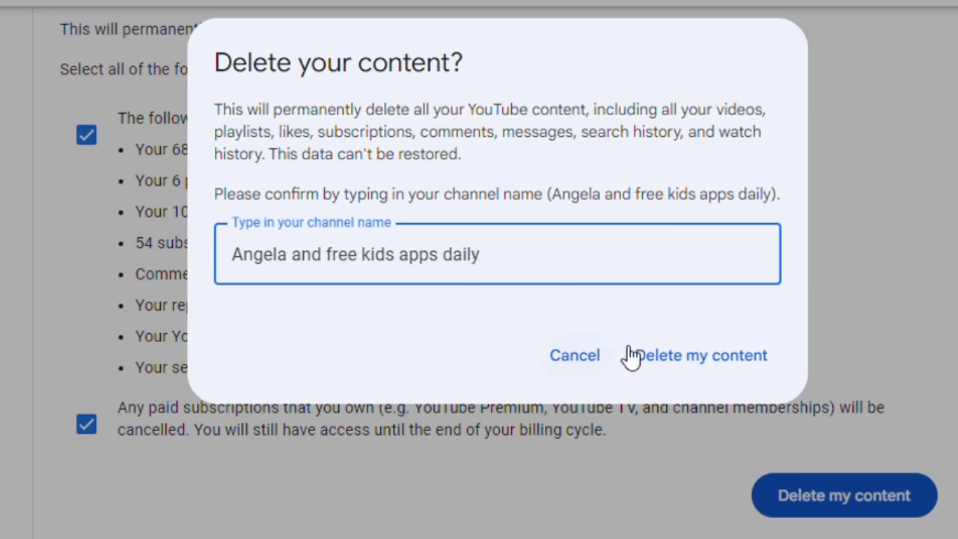
pyautogui.click(678, 359)
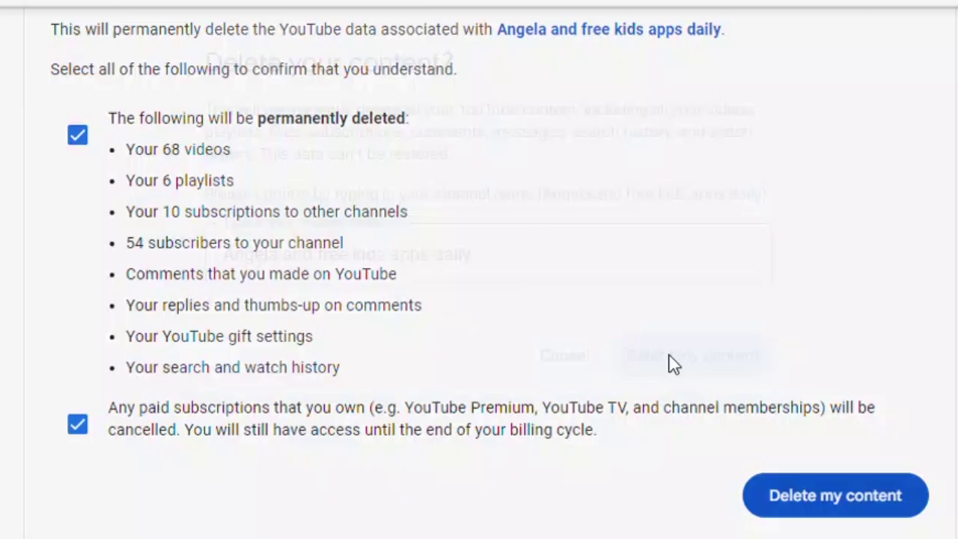